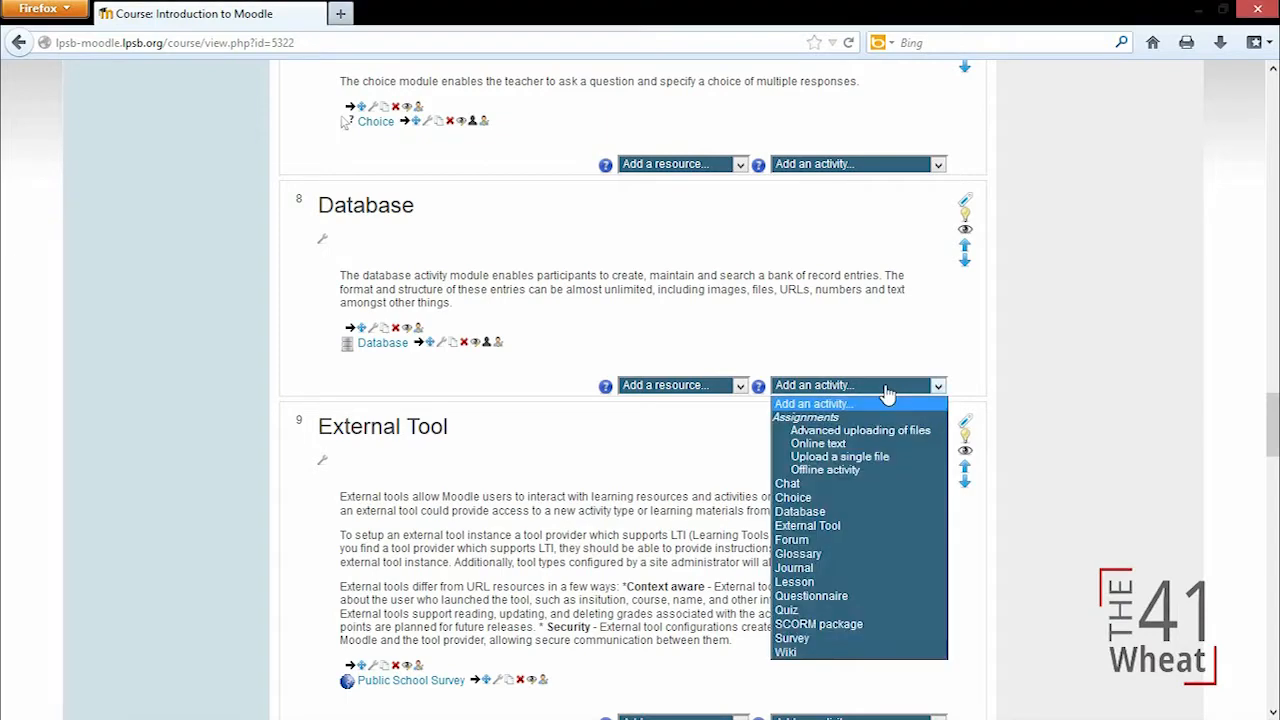
# Step: Review the settings form for adding a new Database activity to topic 8, and return to the course page
pyautogui.click(889, 511)
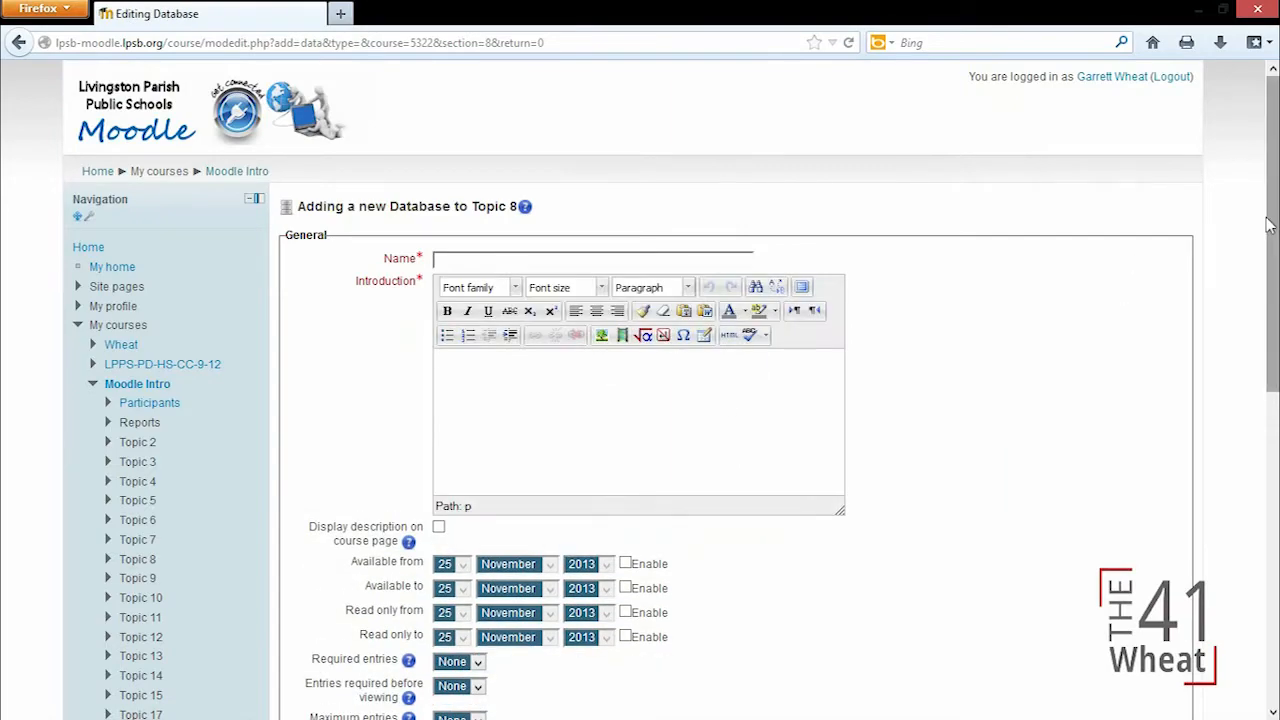
pyautogui.moveTo(1271, 225); pyautogui.dragTo(1275, 372)
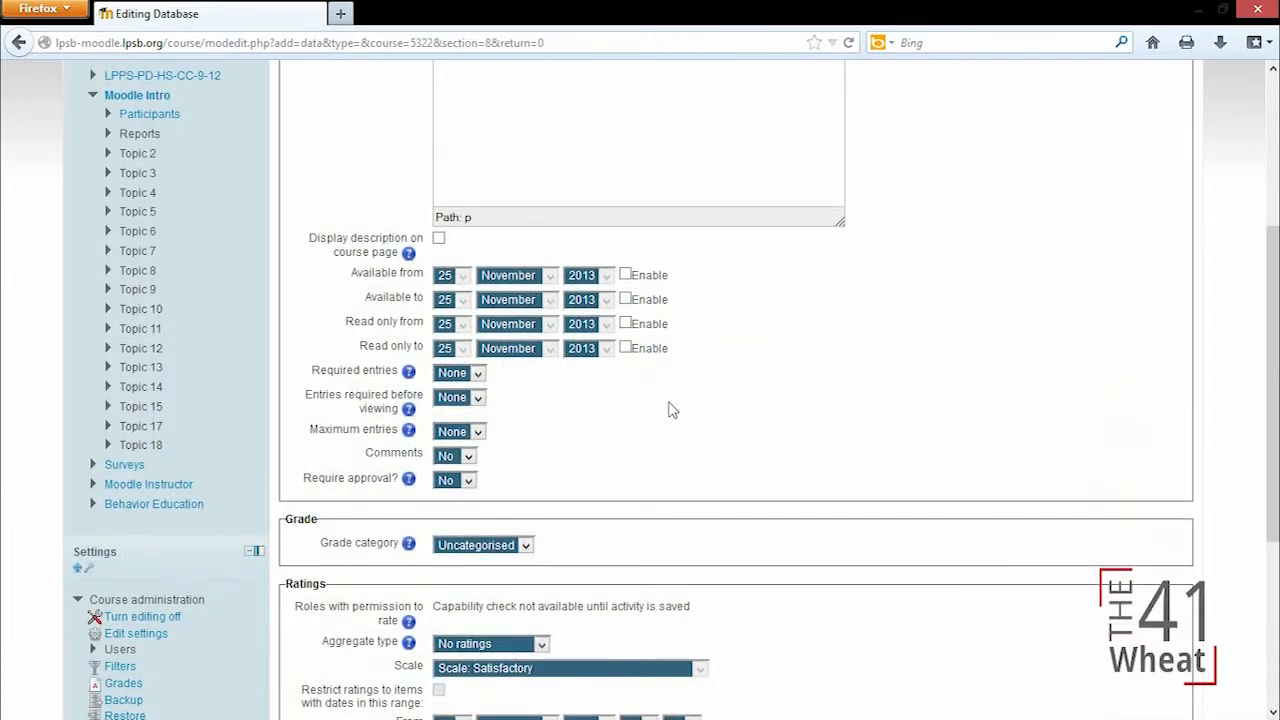
pyautogui.moveTo(1272, 400); pyautogui.dragTo(1272, 488)
pyautogui.hotkey('alt', 'Left')
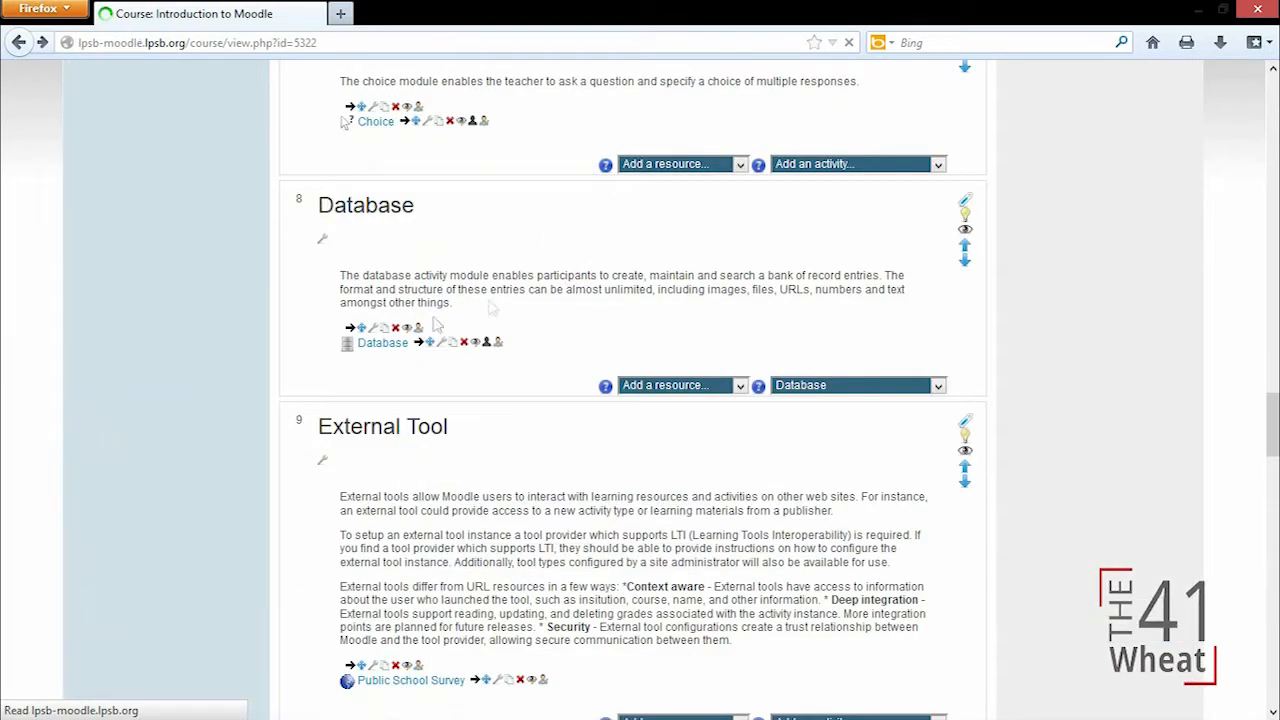
# Step: Add a Checkbox field named Grade to topic 8's database, described as "Current Grade of Student", with options 9th, 10th, 11th and 12th
pyautogui.click(400, 352)
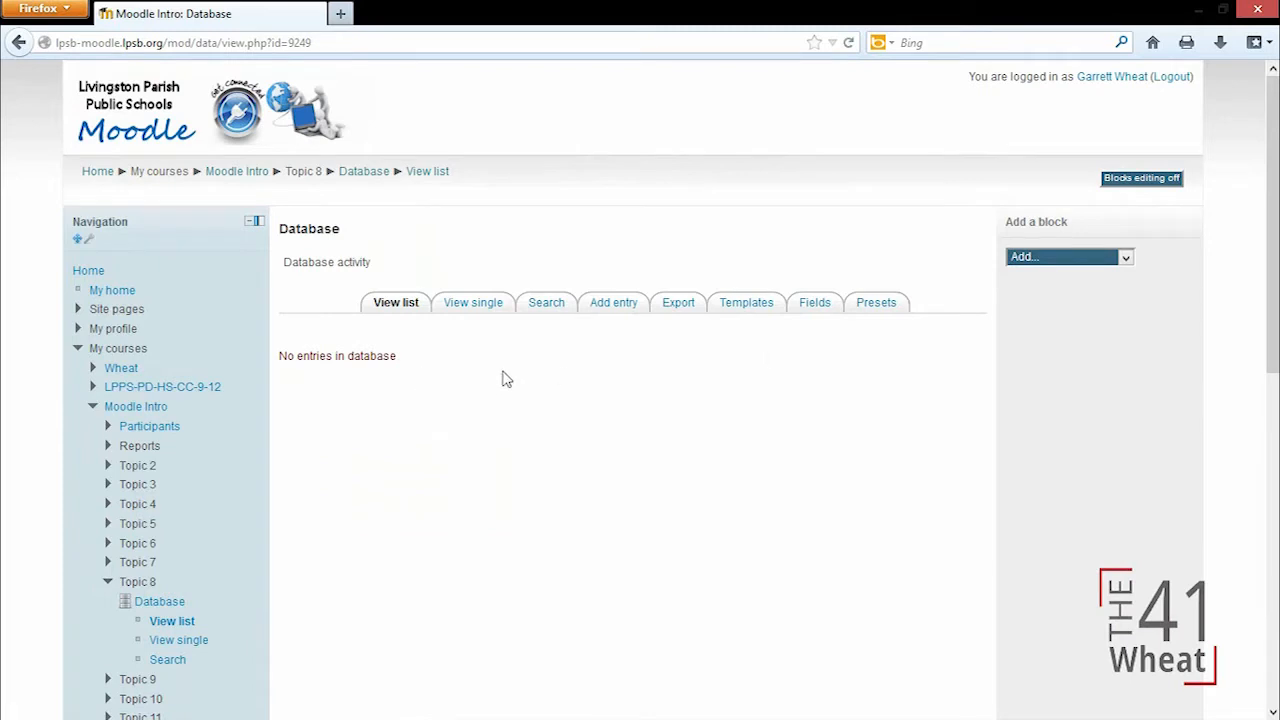
pyautogui.click(830, 316)
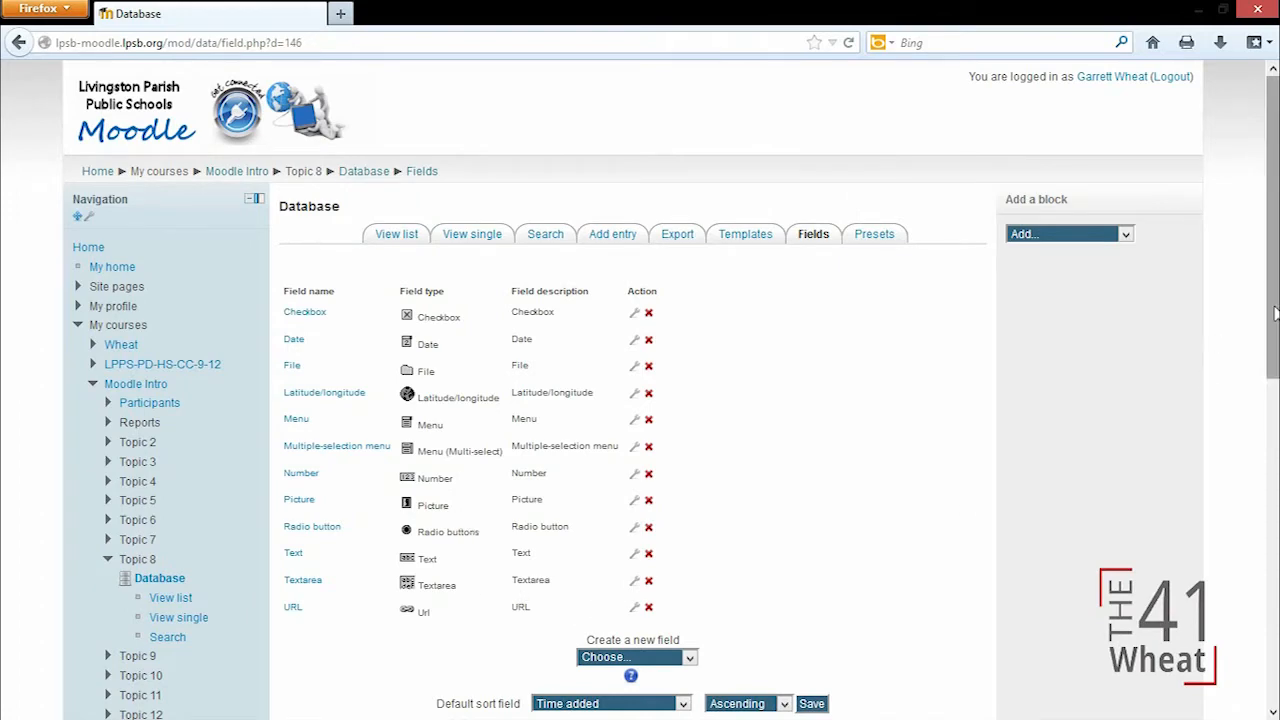
pyautogui.scroll(-3, 1268, 330)
pyautogui.click(640, 503)
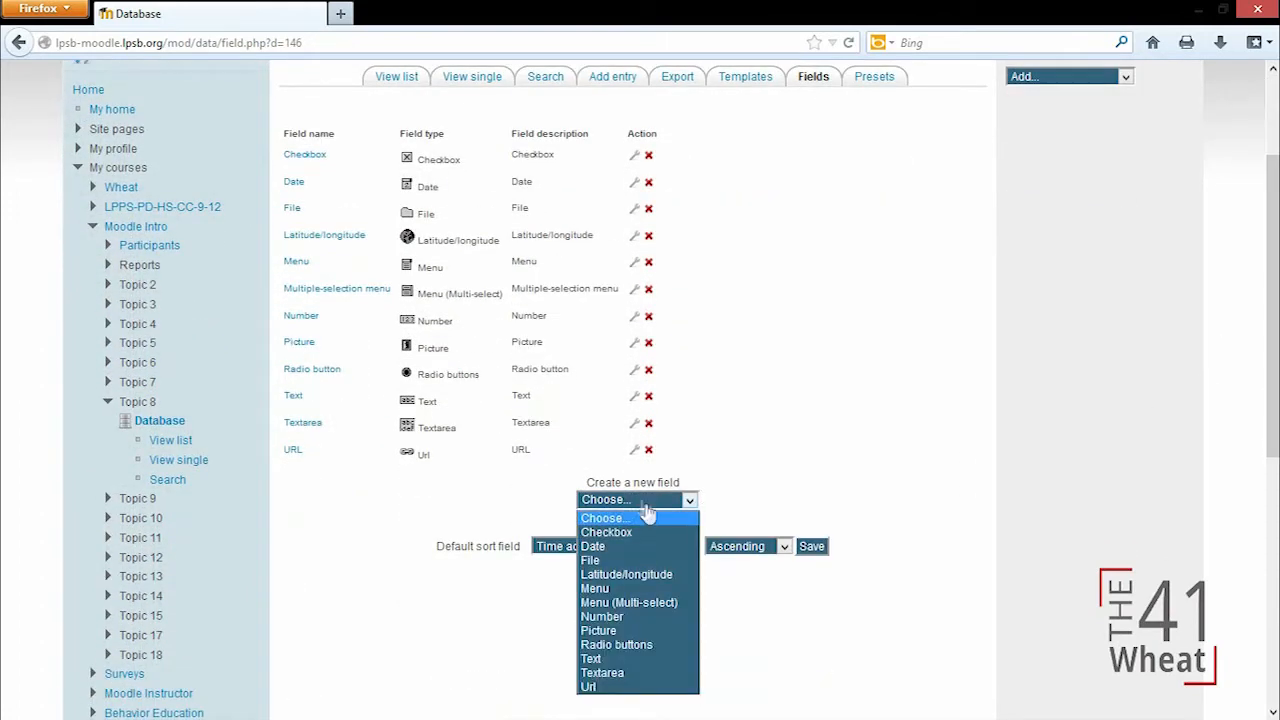
pyautogui.click(657, 534)
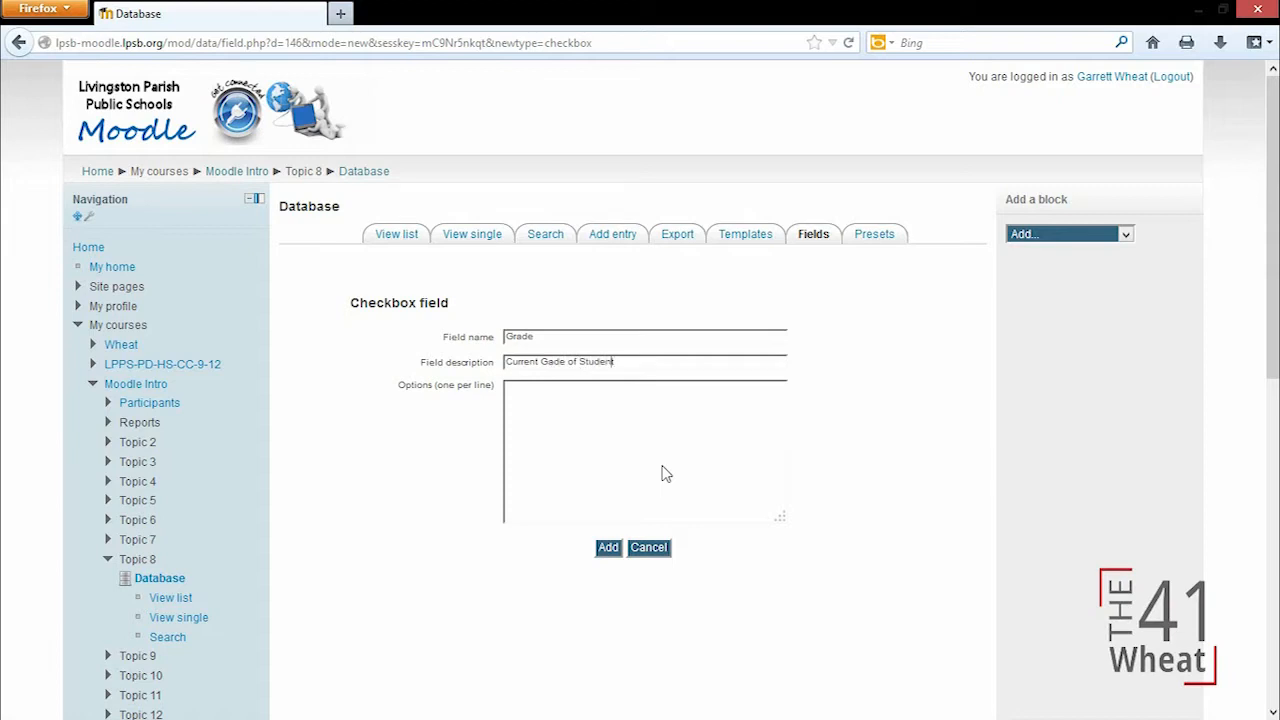
pyautogui.write('r')
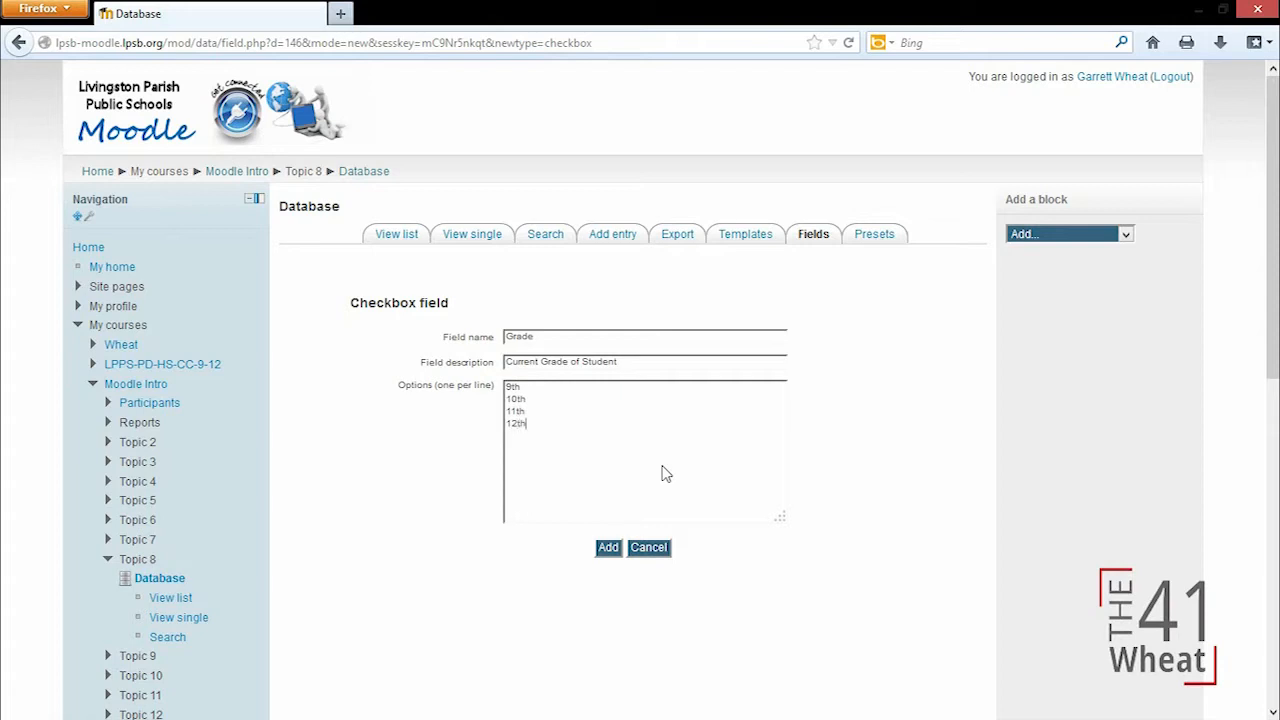
pyautogui.click(607, 548)
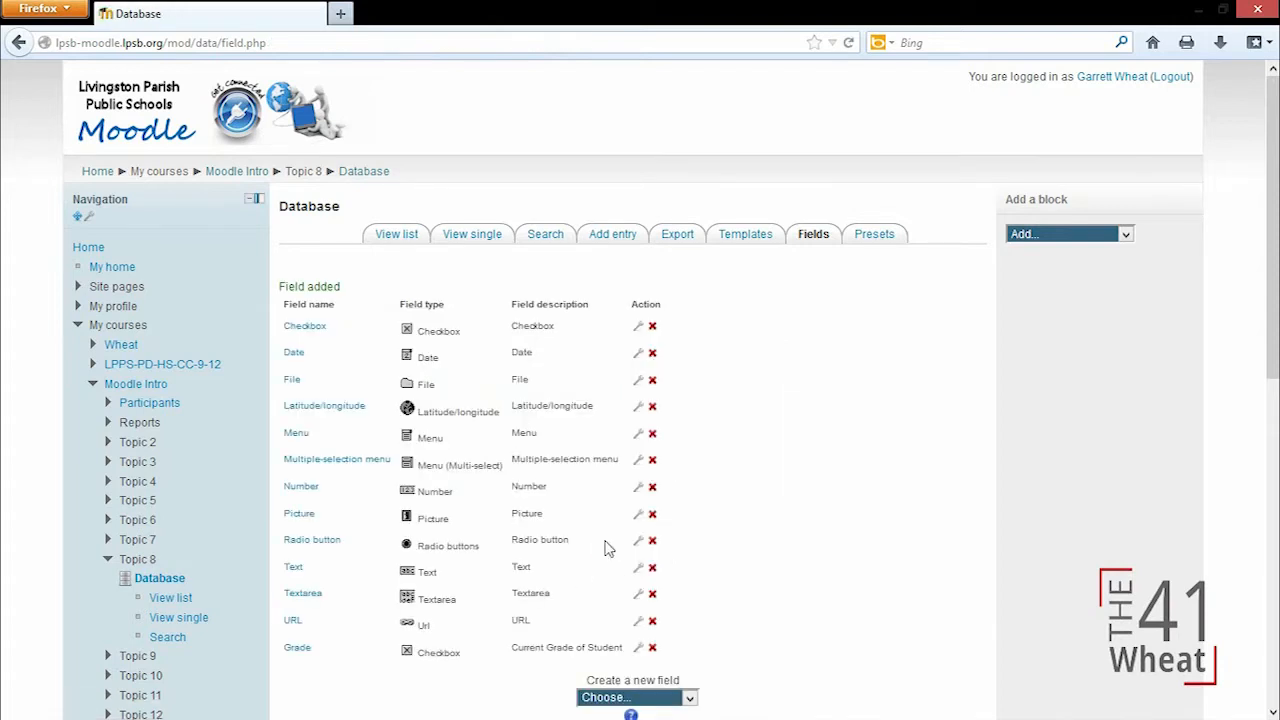
# Step: Start a new database entry and select only the 11th and 12th grade options
pyautogui.click(590, 241)
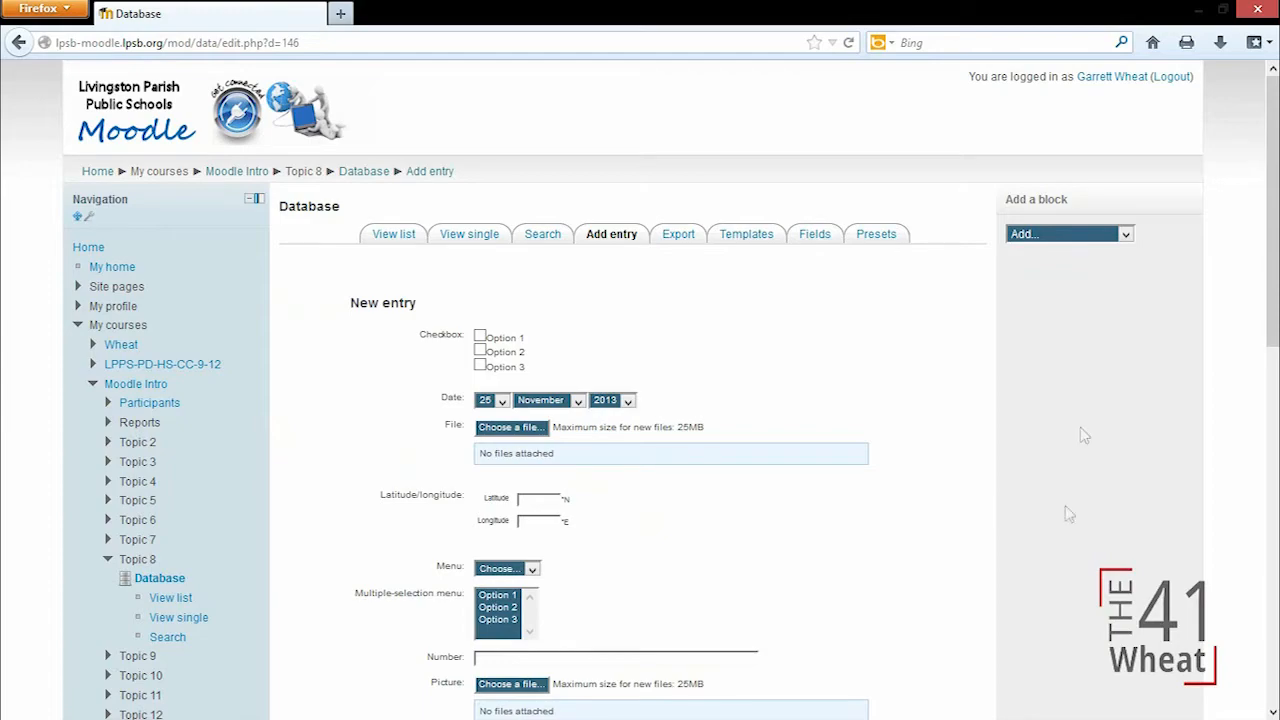
pyautogui.moveTo(1276, 250); pyautogui.dragTo(1276, 608)
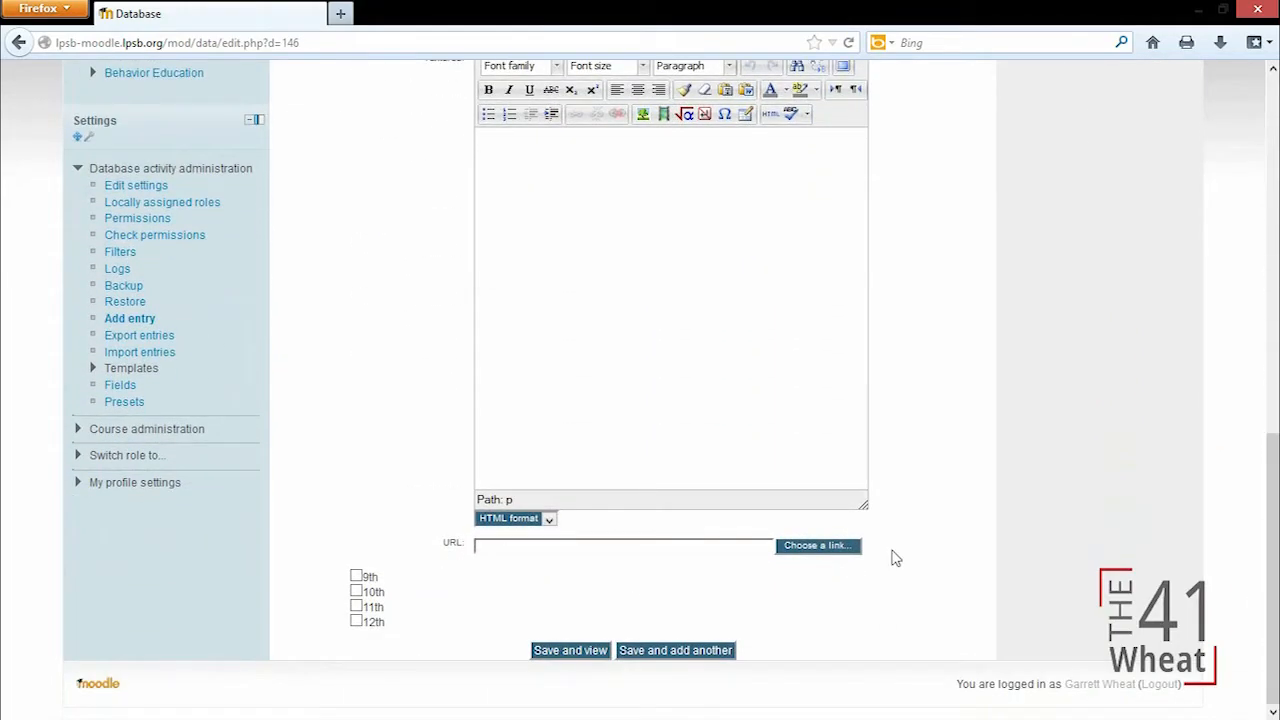
pyautogui.click(356, 576)
pyautogui.click(356, 591)
pyautogui.click(356, 606)
pyautogui.click(356, 591)
pyautogui.click(356, 576)
pyautogui.click(356, 606)
pyautogui.click(356, 621)
pyautogui.click(357, 606)
# Step: Select Option 2 for the entry's Checkbox field and set its date to 23 November 2018
pyautogui.moveTo(1273, 577); pyautogui.dragTo(1273, 62)
pyautogui.click(480, 350)
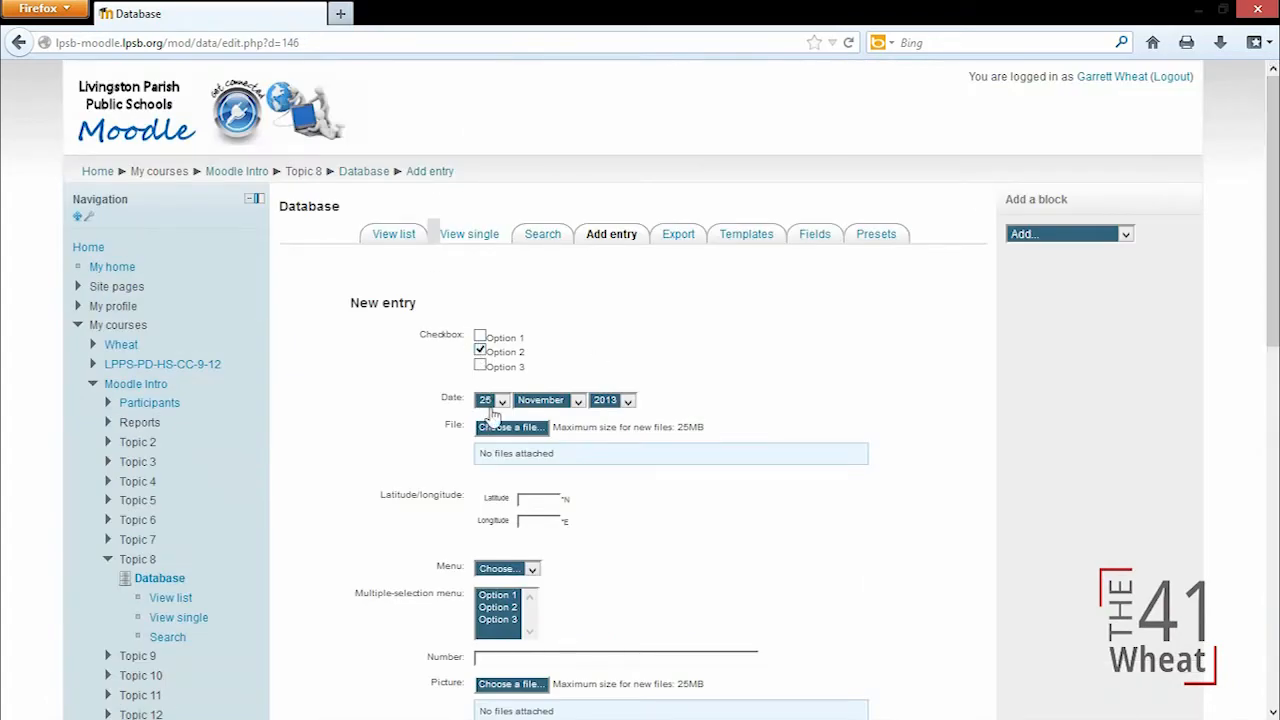
pyautogui.click(503, 404)
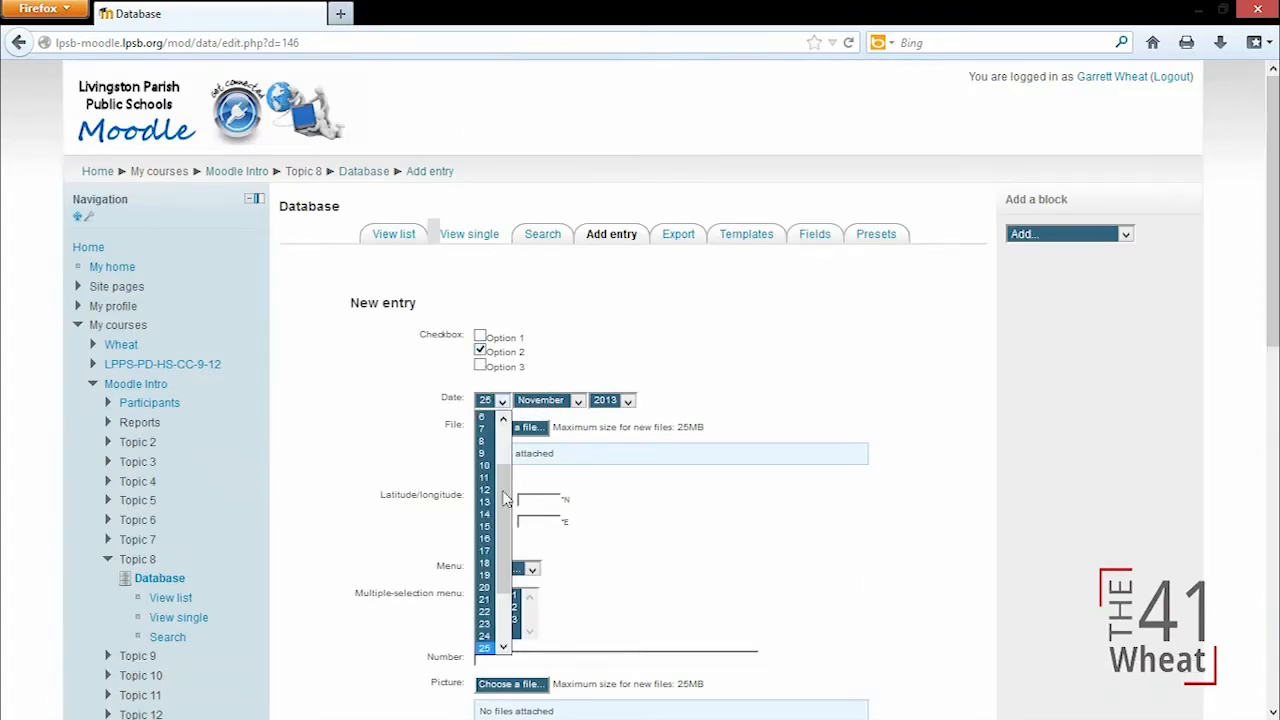
pyautogui.click(486, 622)
pyautogui.click(613, 401)
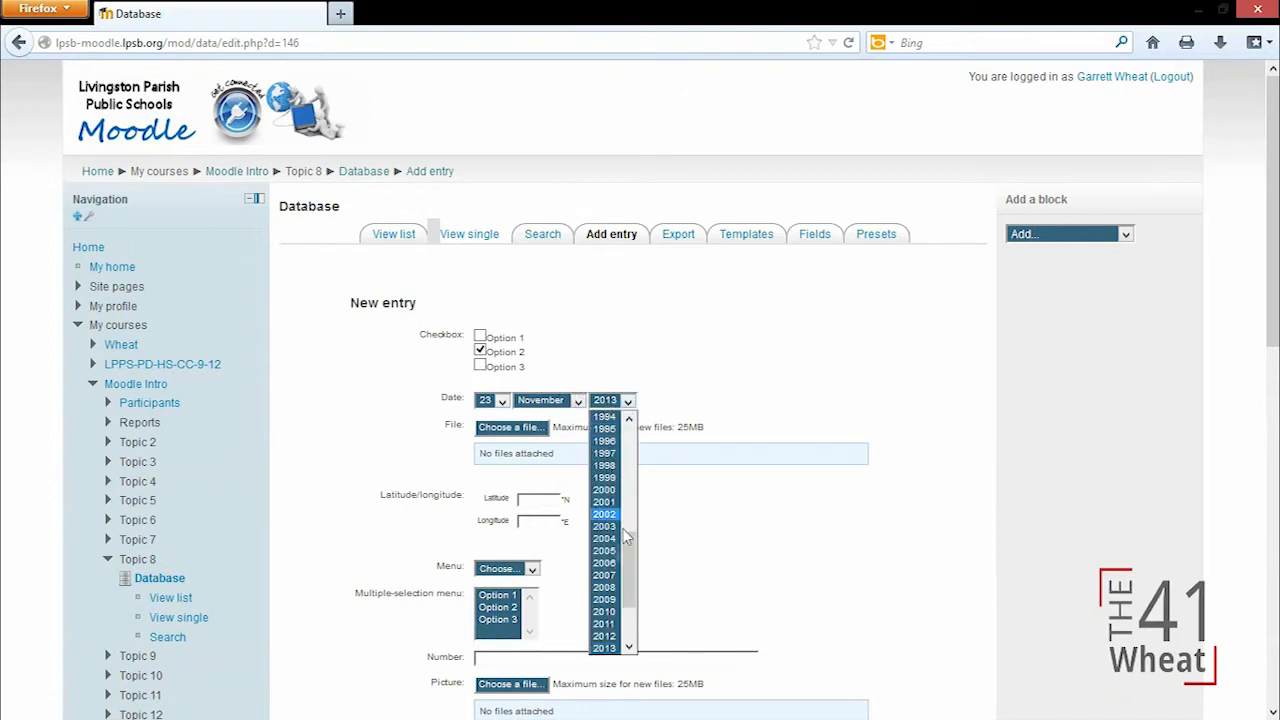
pyautogui.scroll(-2, 630, 630)
pyautogui.click(615, 632)
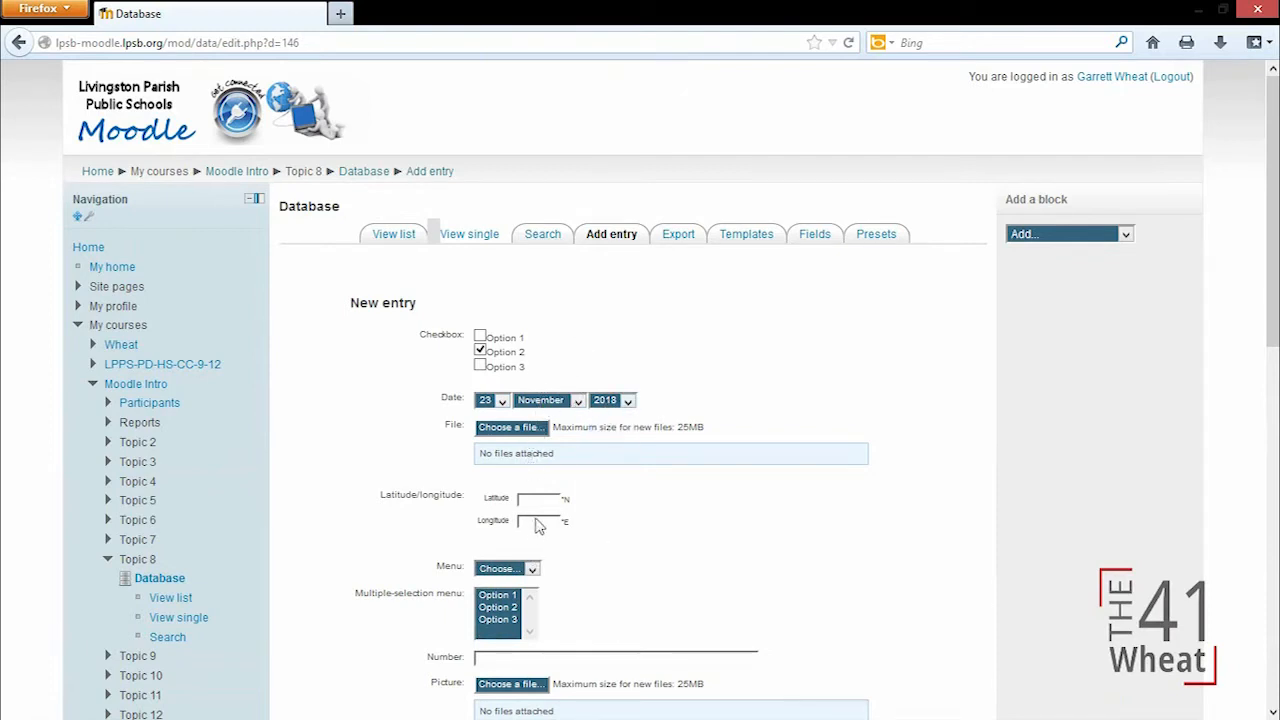
# Step: Set the entry's latitude to 83 and longitude to 32, choosing Option 2 for both the Menu and Multiple-selection menu fields
pyautogui.write('3')
pyautogui.click(541, 522)
pyautogui.write('3')
pyautogui.click(522, 572)
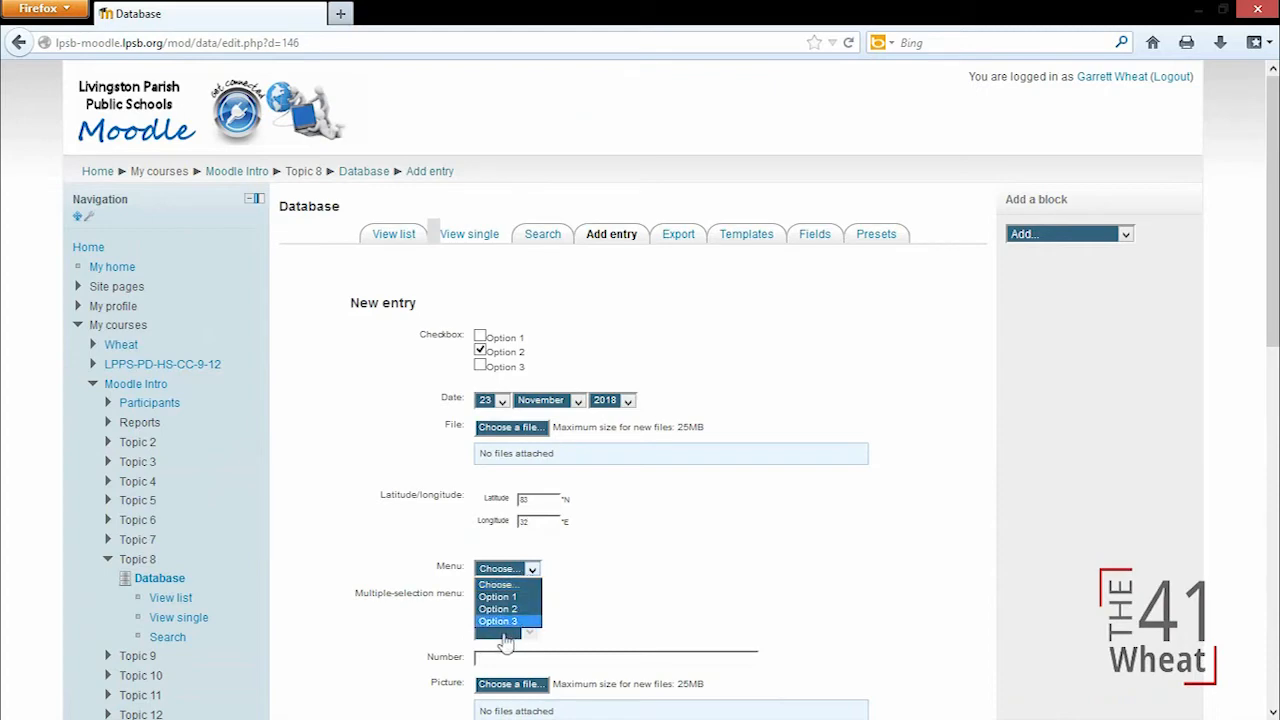
pyautogui.click(505, 609)
pyautogui.click(502, 607)
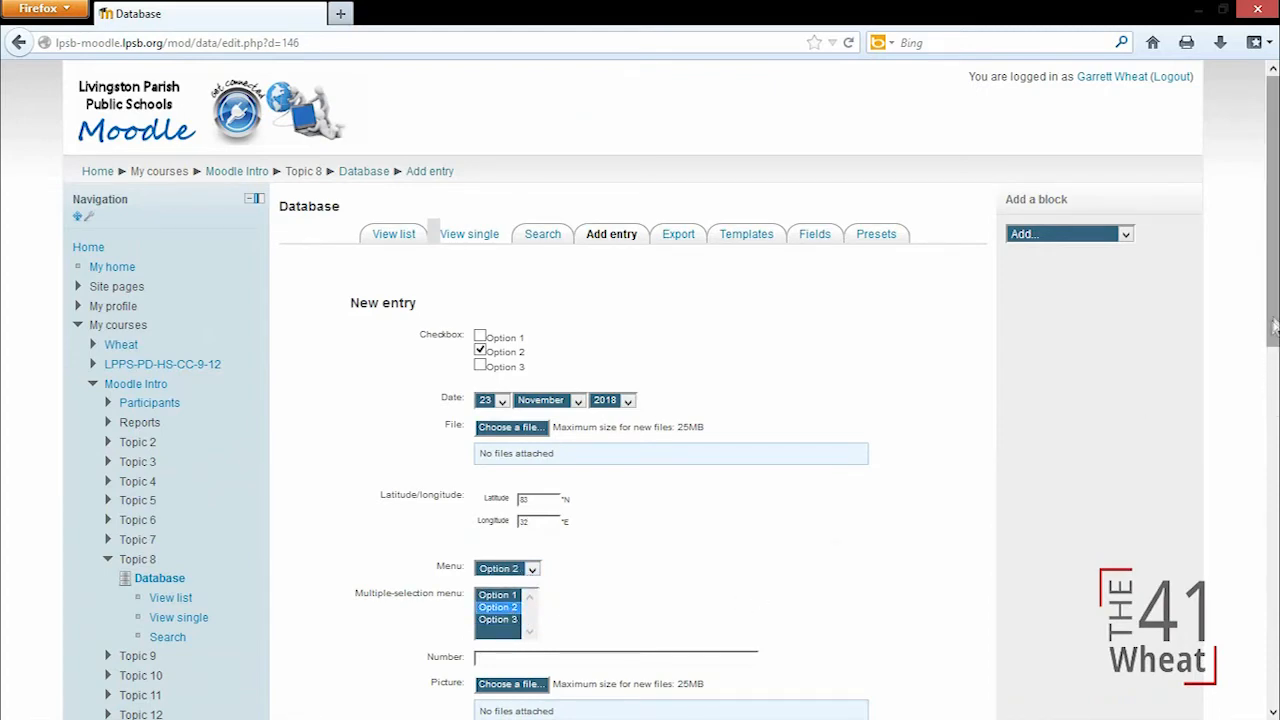
# Step: Set the entry's Number to 54 and Radio button to Option 1, and save and view the entry
pyautogui.scroll(-5, 1266, 328)
pyautogui.moveTo(1272, 426); pyautogui.dragTo(1272, 533)
pyautogui.click(675, 204)
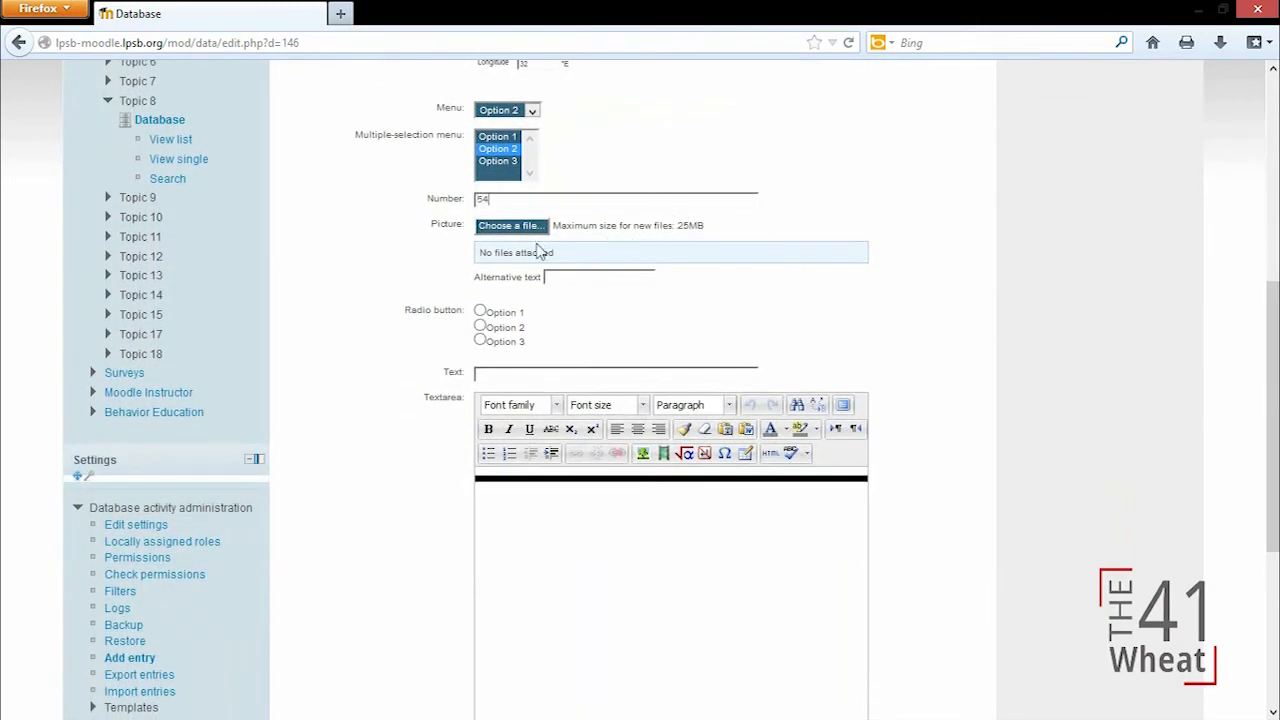
pyautogui.click(480, 311)
pyautogui.click(630, 533)
pyautogui.moveTo(1274, 334); pyautogui.dragTo(1275, 486)
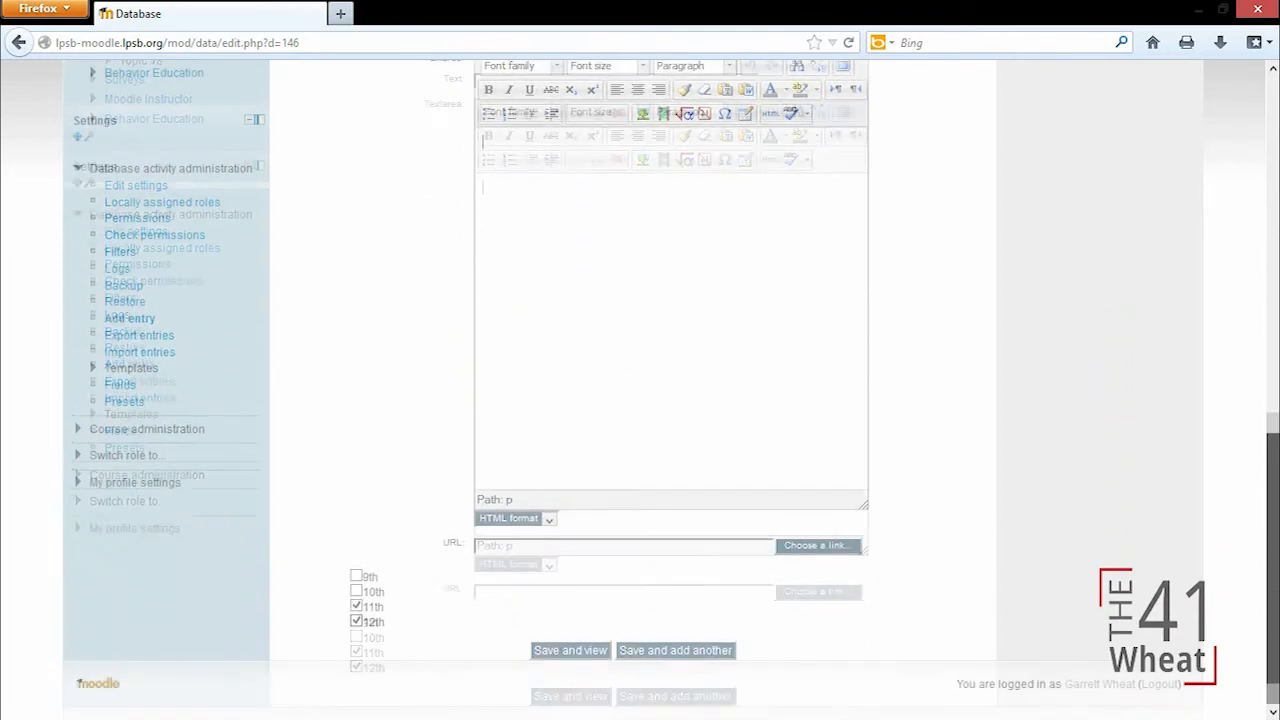
pyautogui.click(598, 658)
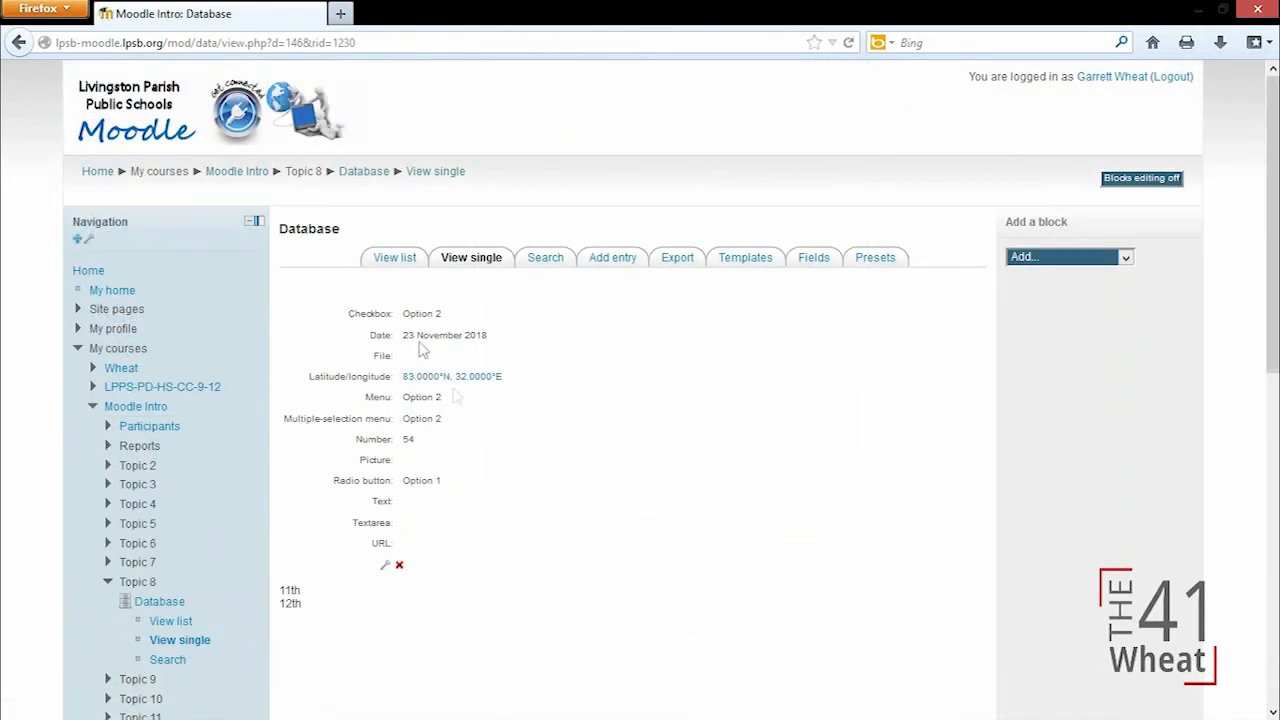
# Step: Examine the entry list's per-page, sort field and sort order choices, and the database's advanced search form
pyautogui.click(410, 268)
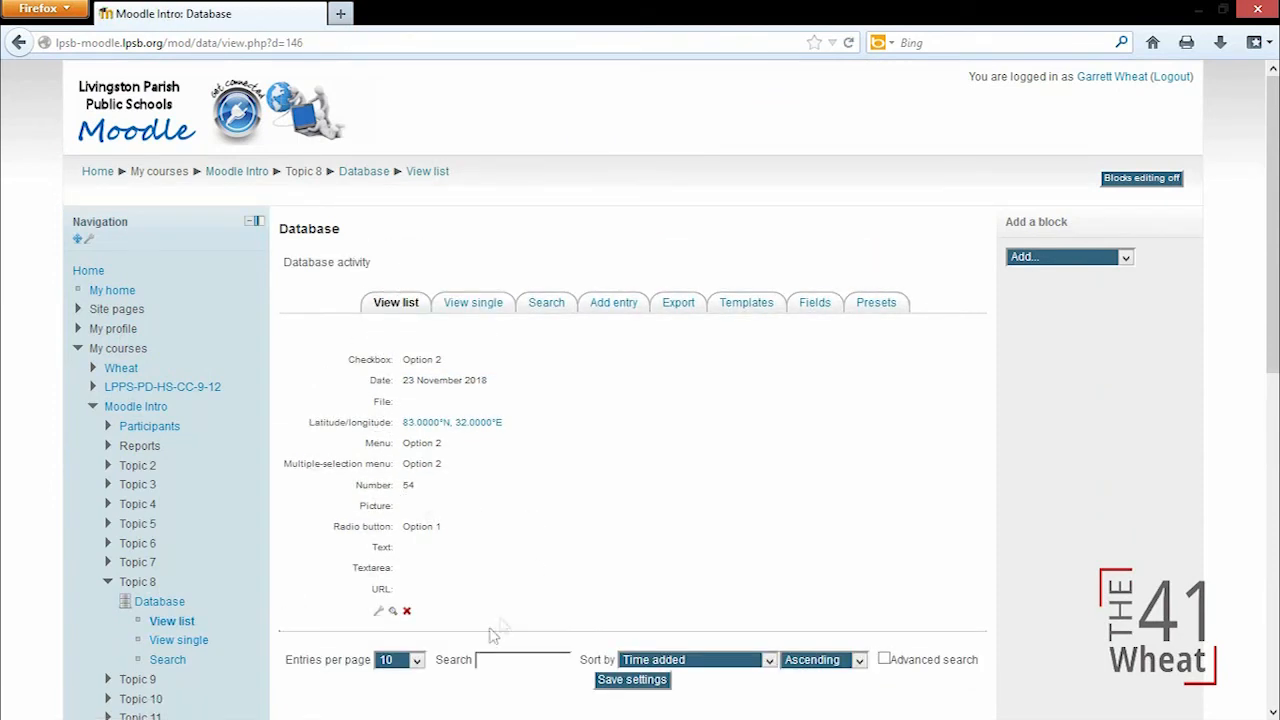
pyautogui.click(409, 665)
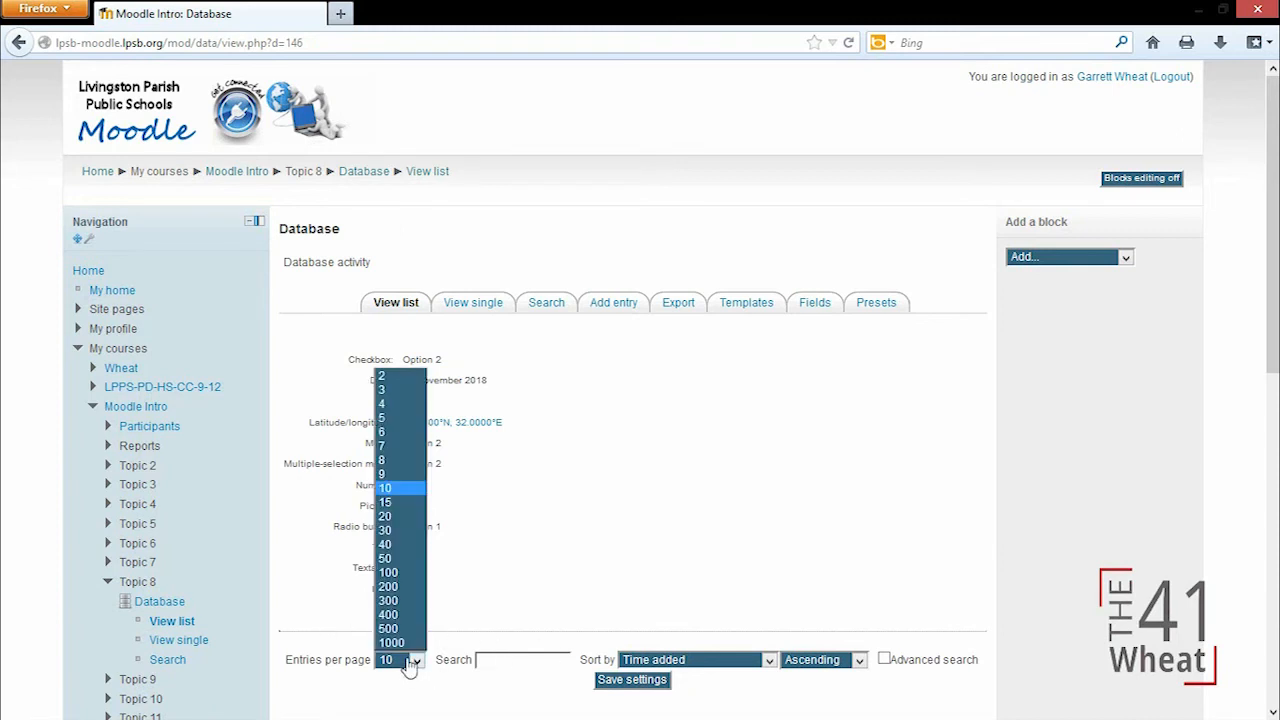
pyautogui.click(612, 607)
pyautogui.click(712, 662)
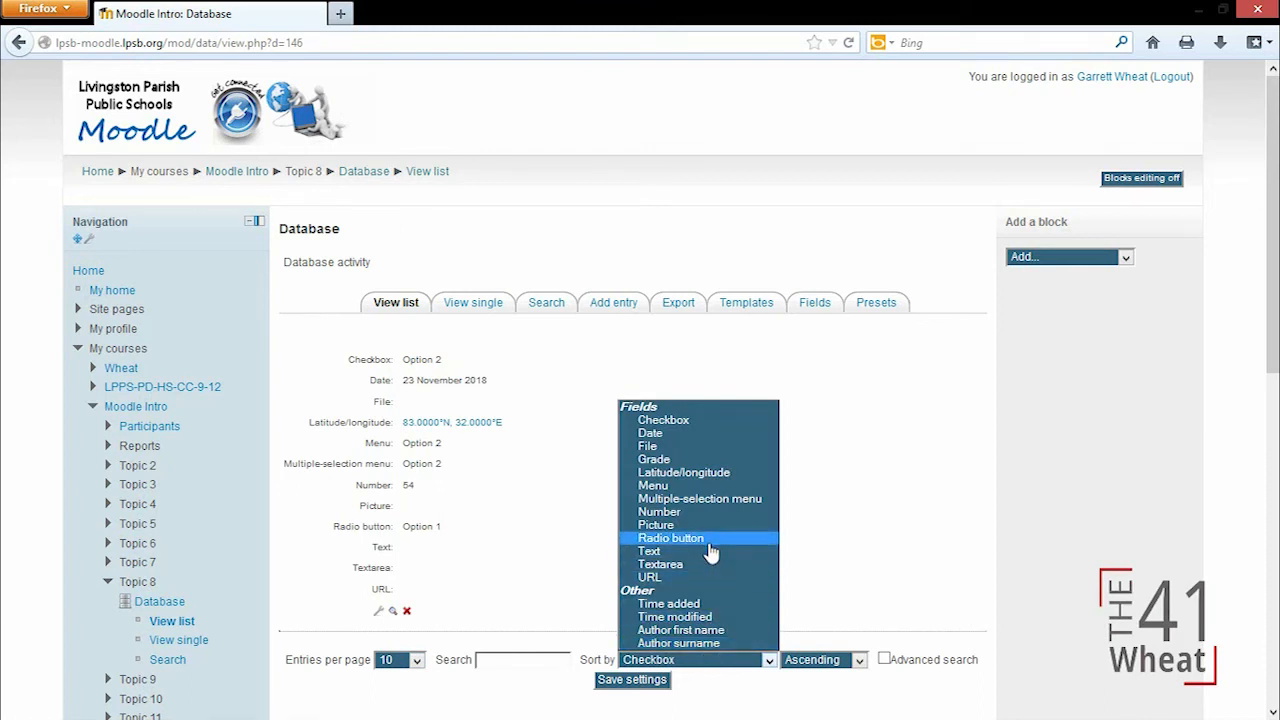
pyautogui.click(708, 605)
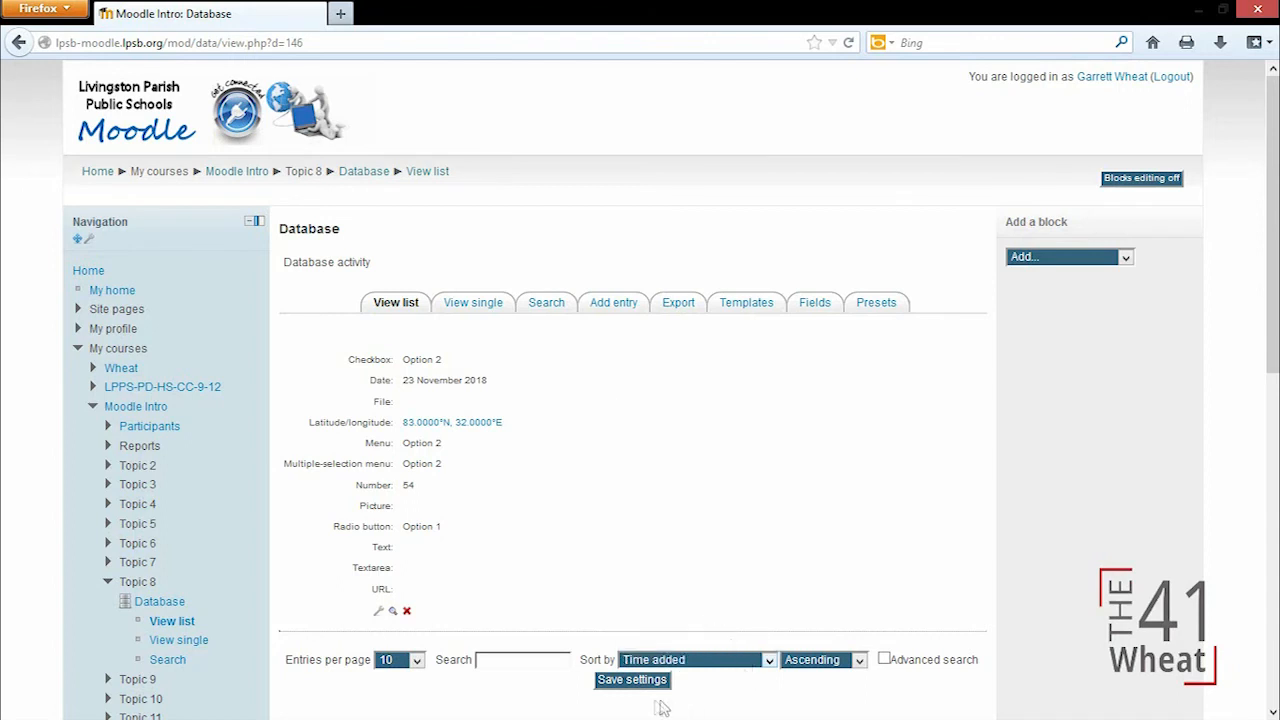
pyautogui.click(812, 664)
pyautogui.click(812, 678)
pyautogui.click(540, 310)
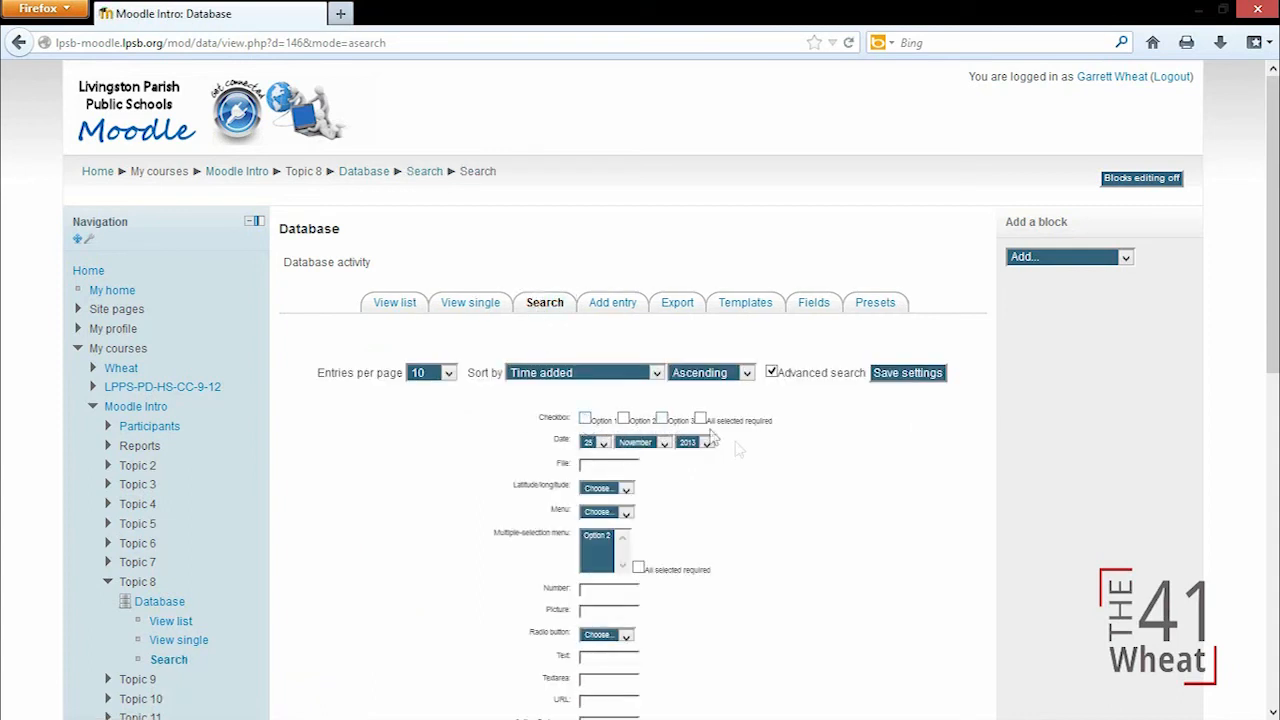
# Step: Exclude the Multiple-selection menu and Number fields from the database's CSV export settings
pyautogui.click(676, 312)
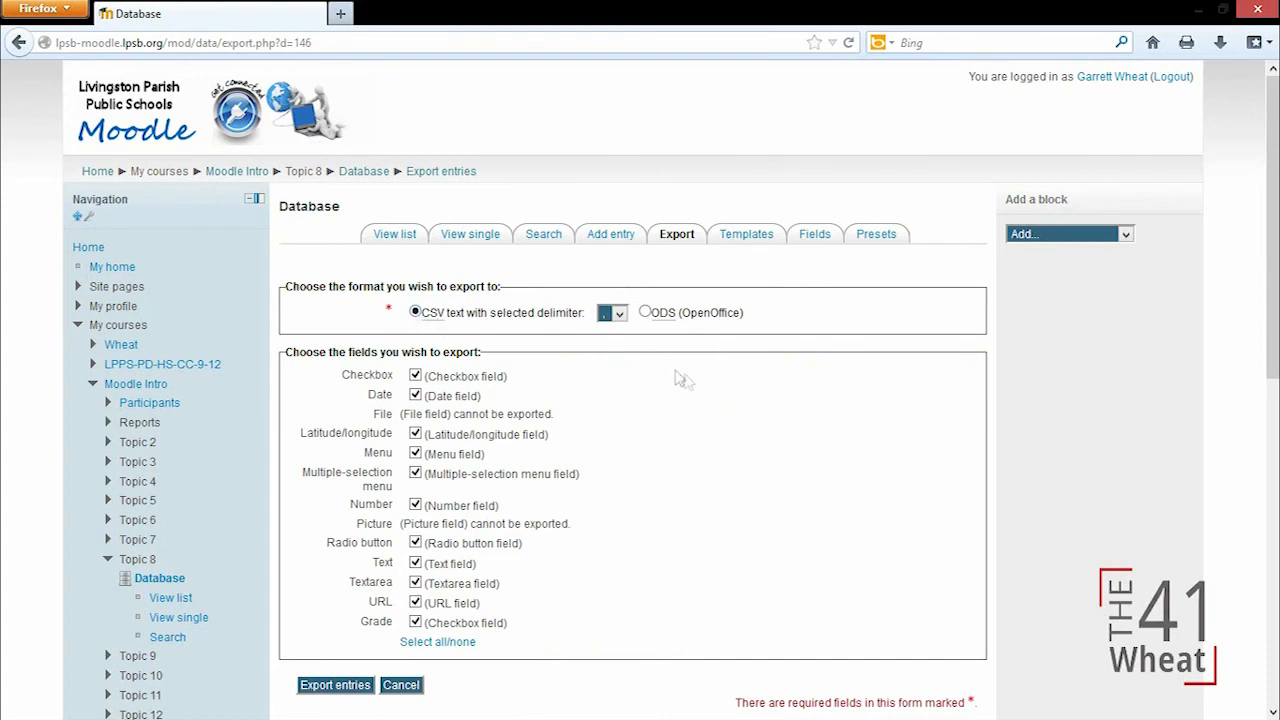
pyautogui.click(415, 474)
pyautogui.click(415, 505)
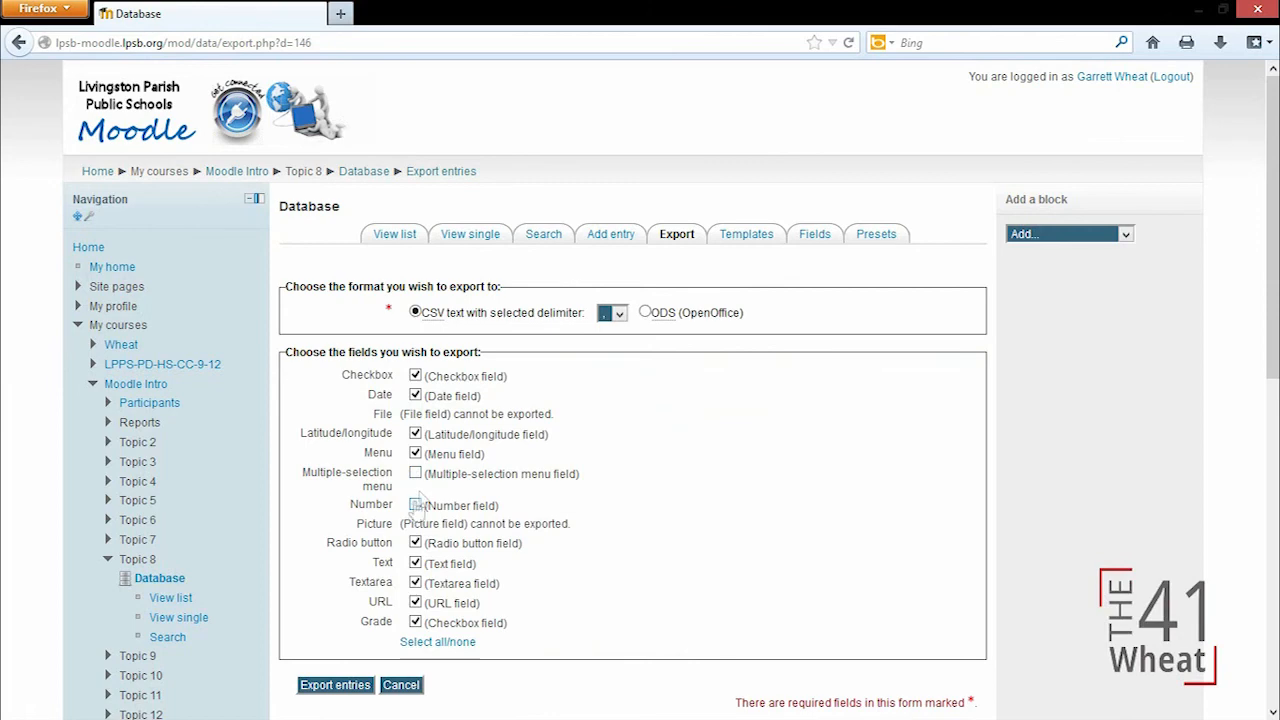
# Step: Open the database's templates to view the single entry template
pyautogui.click(733, 241)
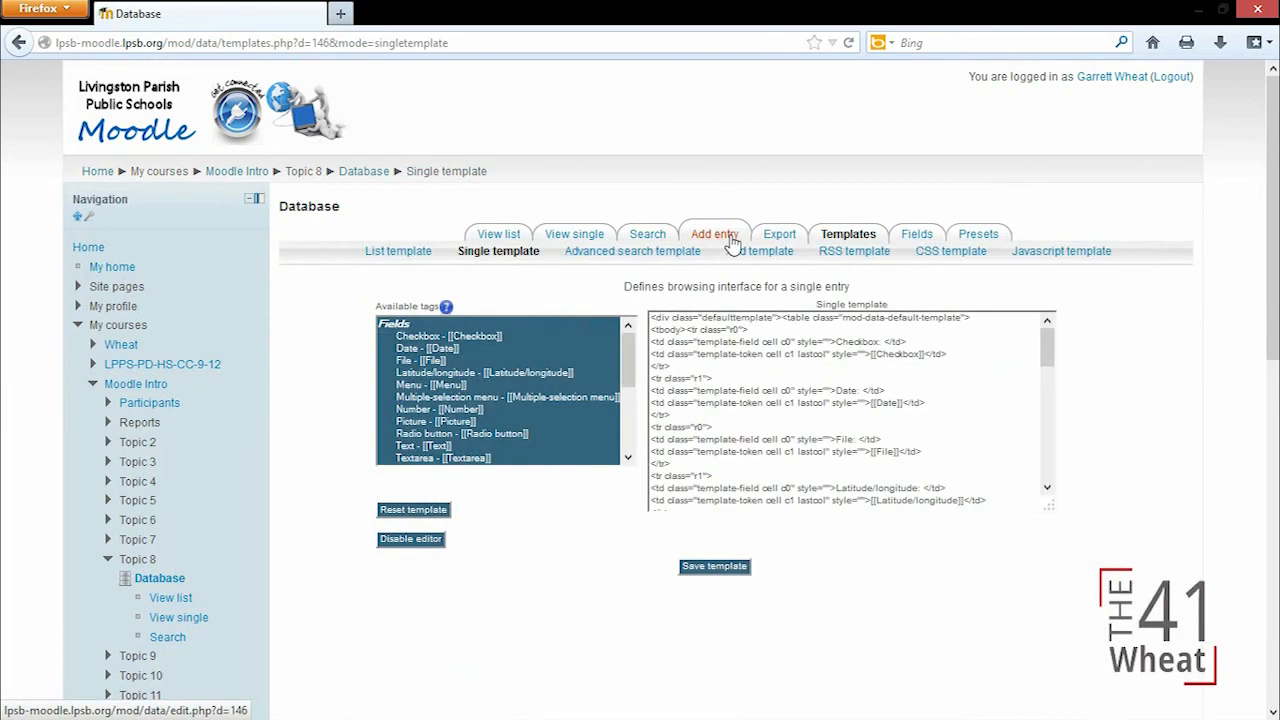